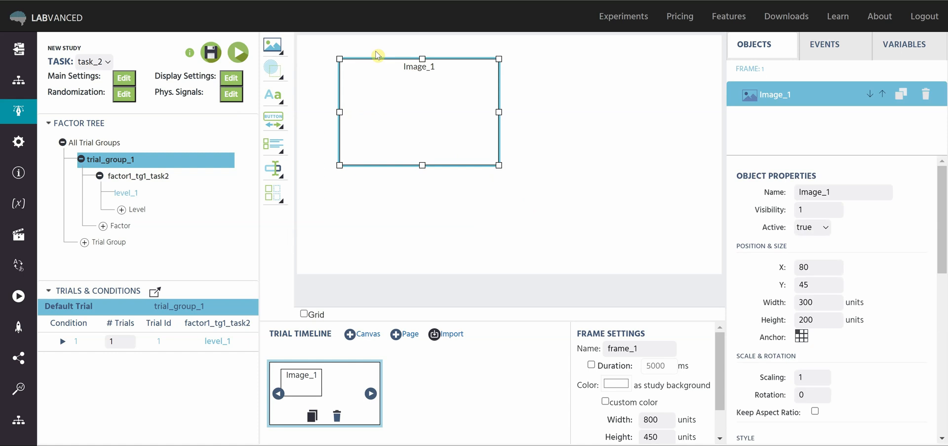
- Set Image_1's anchor to its centre and move the image to about X 370, Y 193 on the canvas
{"action": "left_click_drag", "start_coordinate": [453, 63], "coordinate": [543, 85]}
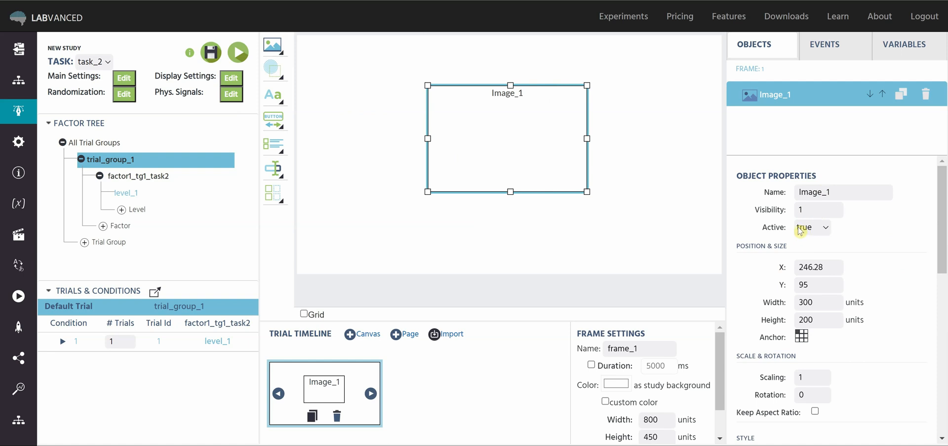
{"action": "mouse_move", "coordinate": [801, 230]}
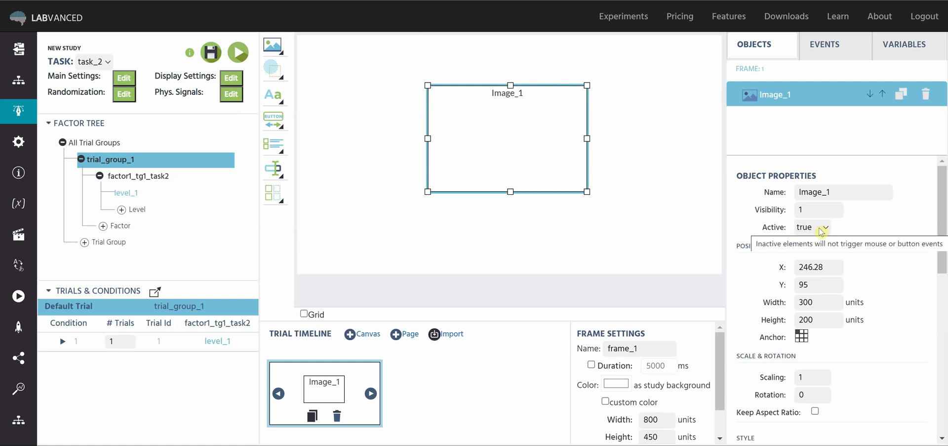
{"action": "scroll", "coordinate": [820, 222], "scroll_direction": "down", "scroll_amount": 2}
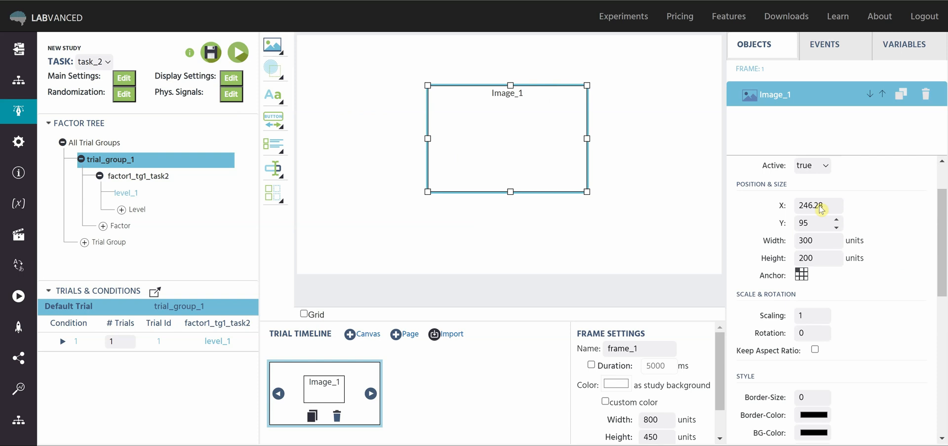
{"action": "left_click", "coordinate": [802, 274]}
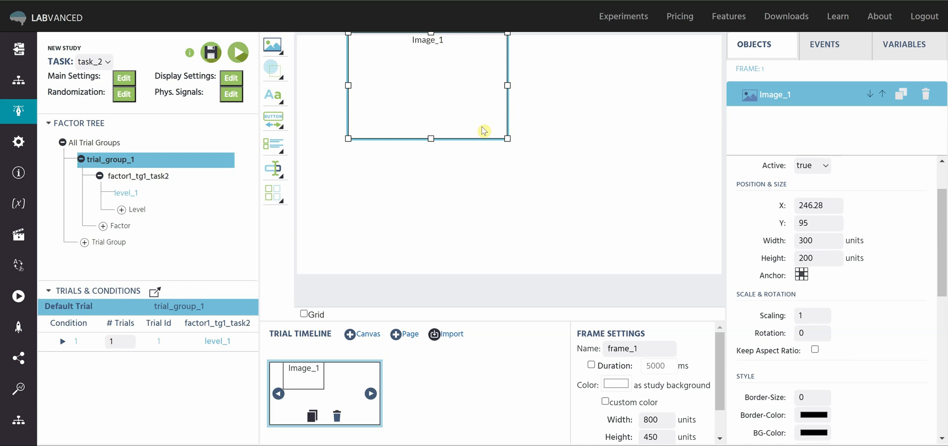
{"action": "left_click_drag", "start_coordinate": [504, 124], "coordinate": [571, 176]}
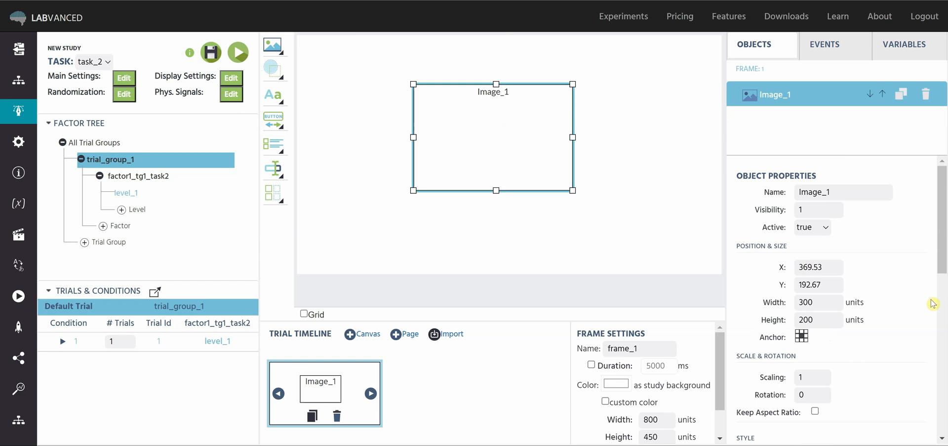
- Assign the stored file melon-pink.PNG as the picture of Image_1
{"action": "scroll", "coordinate": [851, 263], "scroll_direction": "down", "scroll_amount": 3}
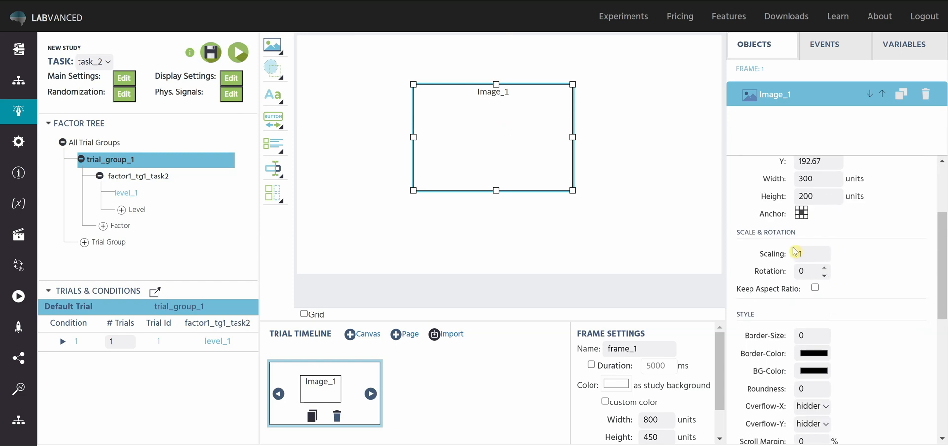
{"action": "scroll", "coordinate": [850, 274], "scroll_direction": "down", "scroll_amount": 3}
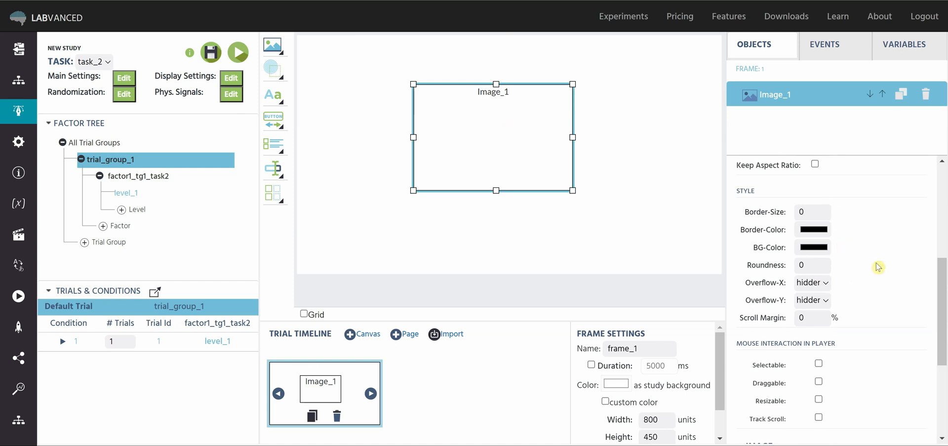
{"action": "scroll", "coordinate": [878, 266], "scroll_direction": "down", "scroll_amount": 2}
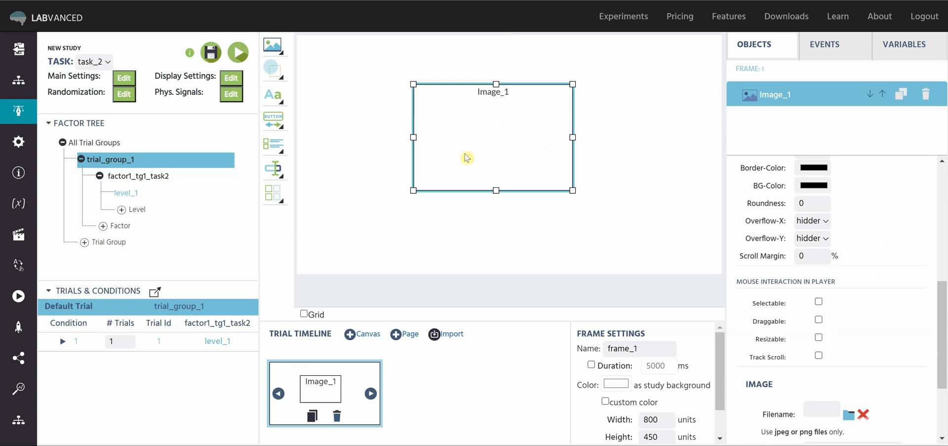
{"action": "scroll", "coordinate": [880, 259], "scroll_direction": "down", "scroll_amount": 2}
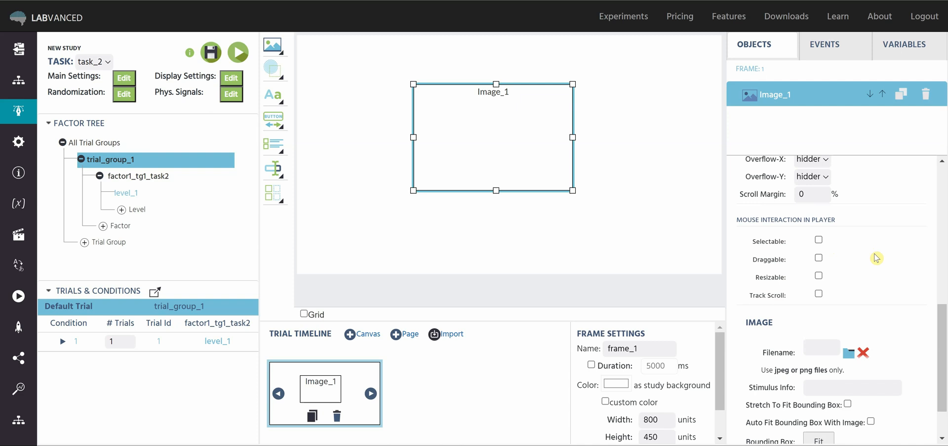
{"action": "scroll", "coordinate": [879, 257], "scroll_direction": "down", "scroll_amount": 2}
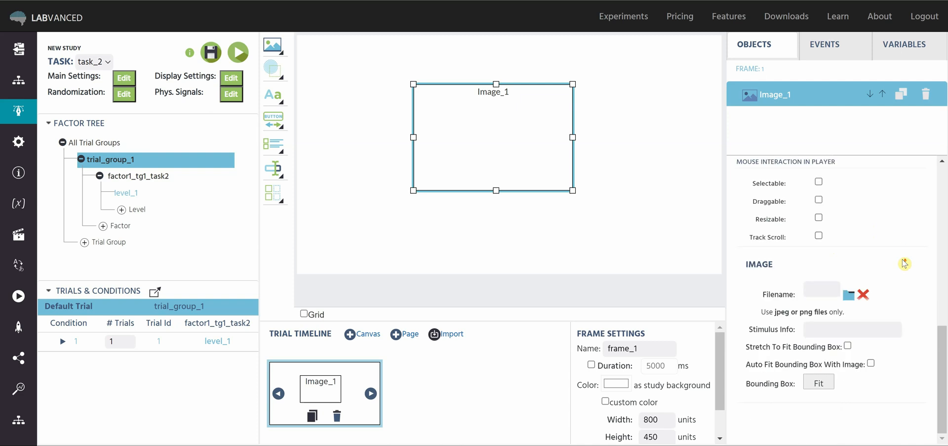
{"action": "left_click", "coordinate": [848, 297]}
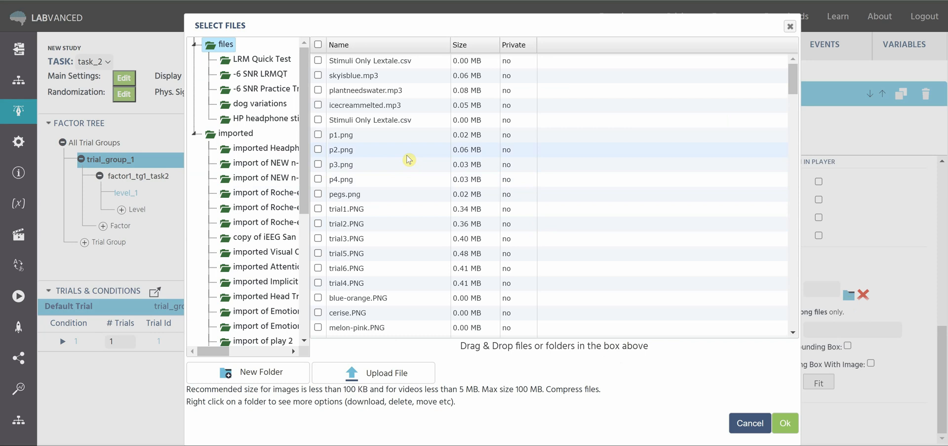
{"action": "scroll", "coordinate": [409, 159], "scroll_direction": "down", "scroll_amount": 3}
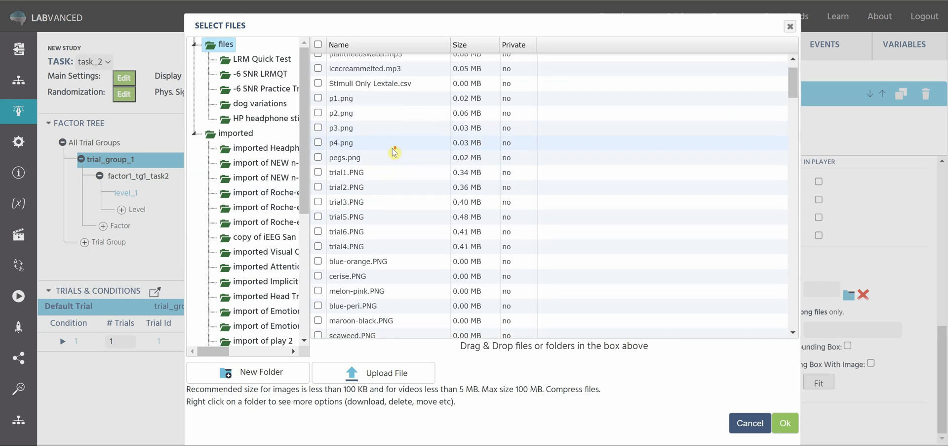
{"action": "scroll", "coordinate": [391, 165], "scroll_direction": "down", "scroll_amount": 2}
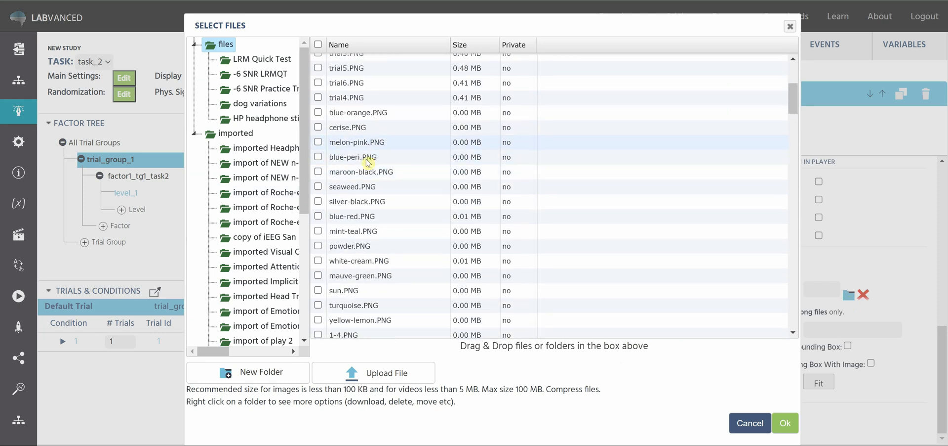
{"action": "left_click", "coordinate": [318, 143]}
{"action": "left_click", "coordinate": [785, 423]}
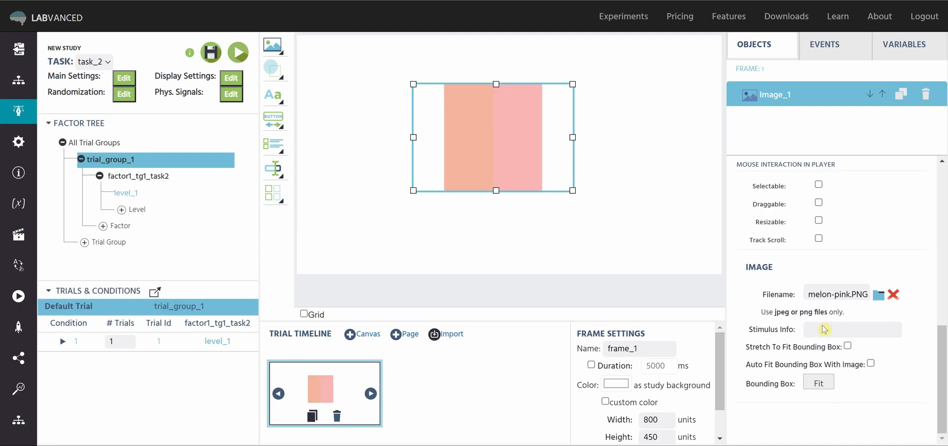
- Try the Stretch To Fit Bounding Box and Auto Fit Bounding Box With Image options on Image_1, switching each off again
{"action": "left_click", "coordinate": [848, 345]}
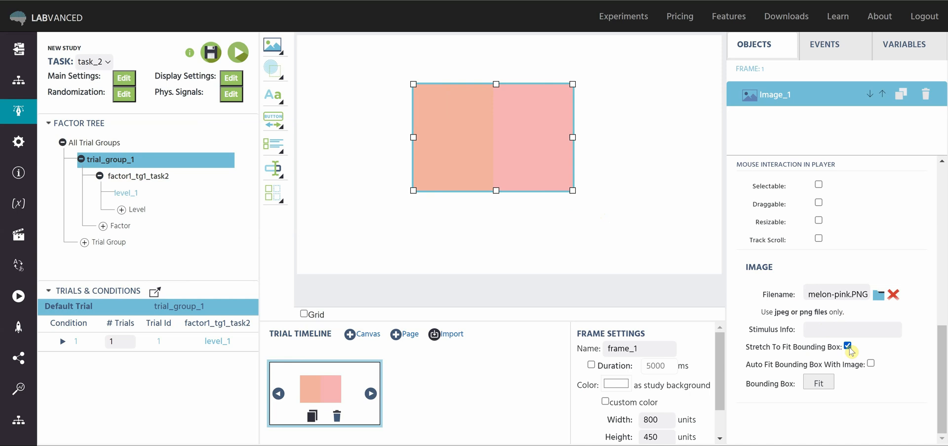
{"action": "left_click", "coordinate": [849, 346]}
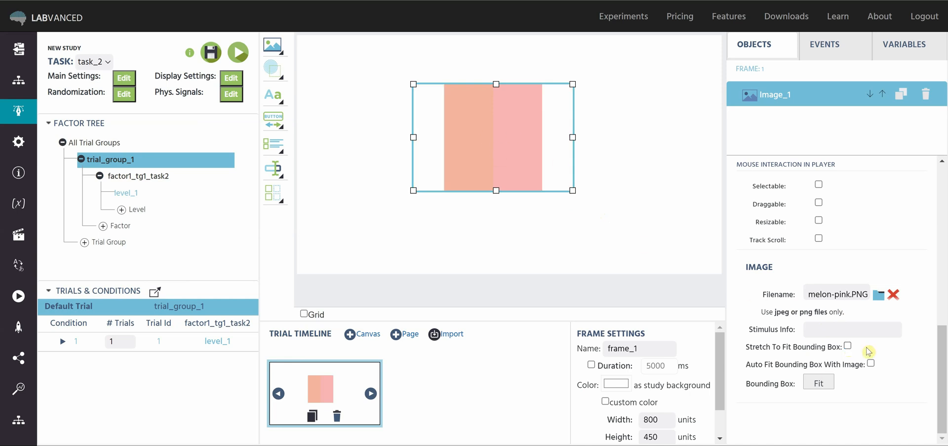
{"action": "left_click", "coordinate": [871, 364]}
{"action": "left_click", "coordinate": [871, 364]}
- Fit Image_1's bounding box to its picture and deselect the image
{"action": "left_click", "coordinate": [833, 383]}
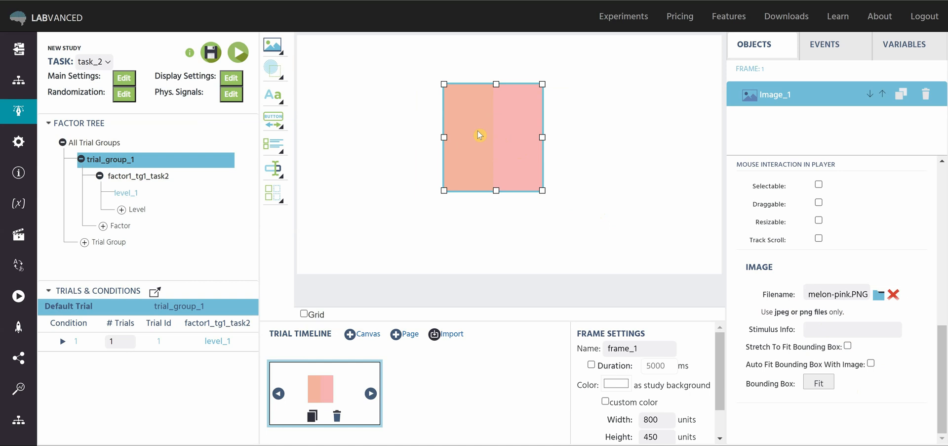
{"action": "left_click", "coordinate": [380, 216]}
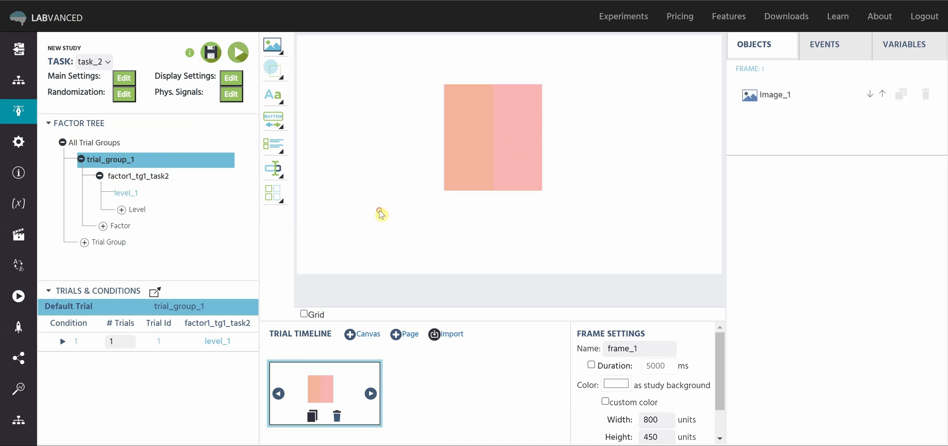
- Set the number of trials for condition 1 to 5 and check its expanded trial list
{"action": "left_click", "coordinate": [128, 338]}
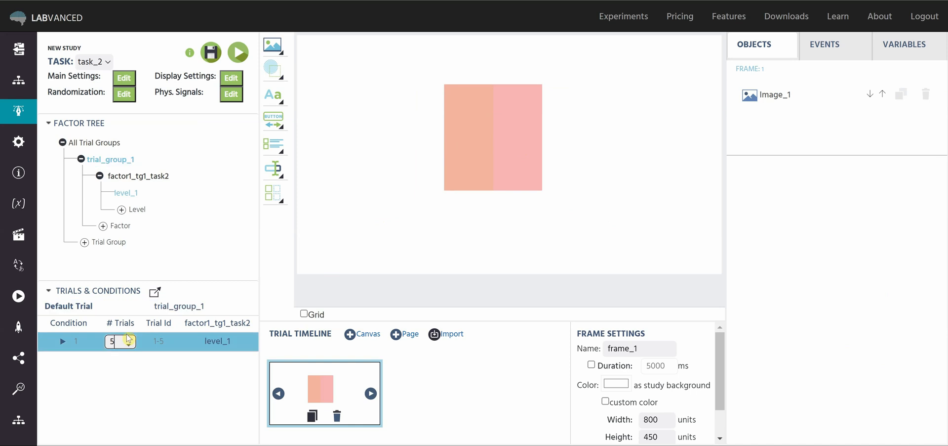
{"action": "left_click", "coordinate": [511, 170]}
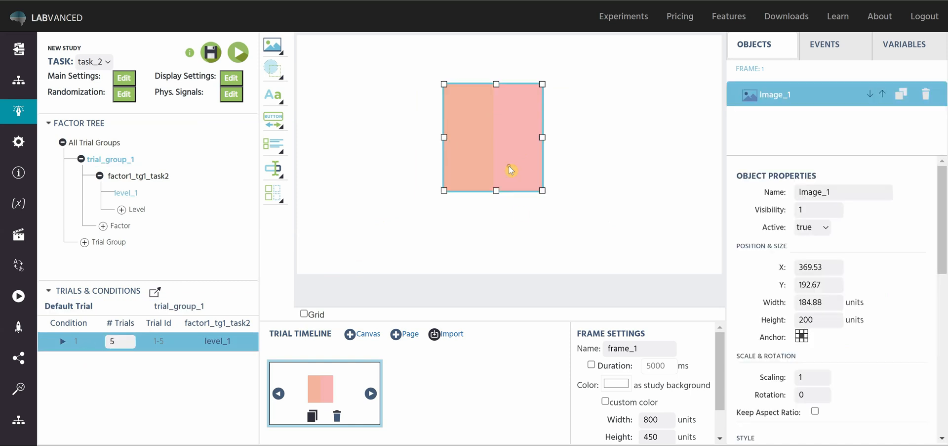
{"action": "left_click", "coordinate": [62, 341]}
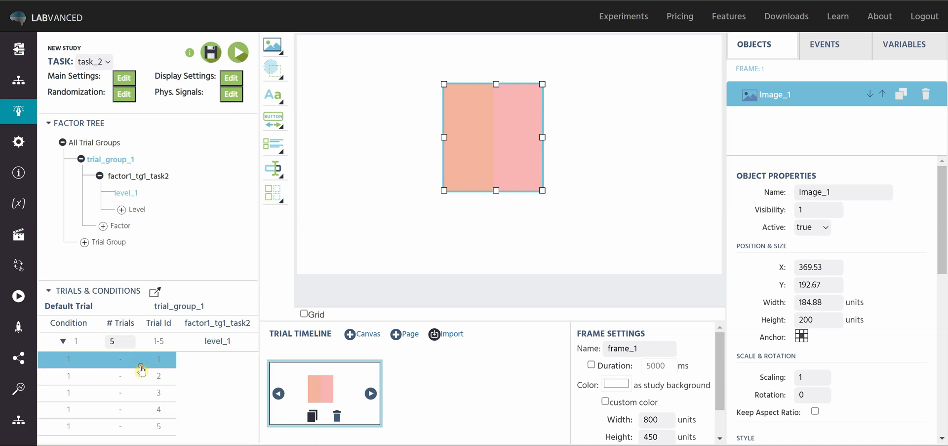
{"action": "left_click", "coordinate": [61, 341]}
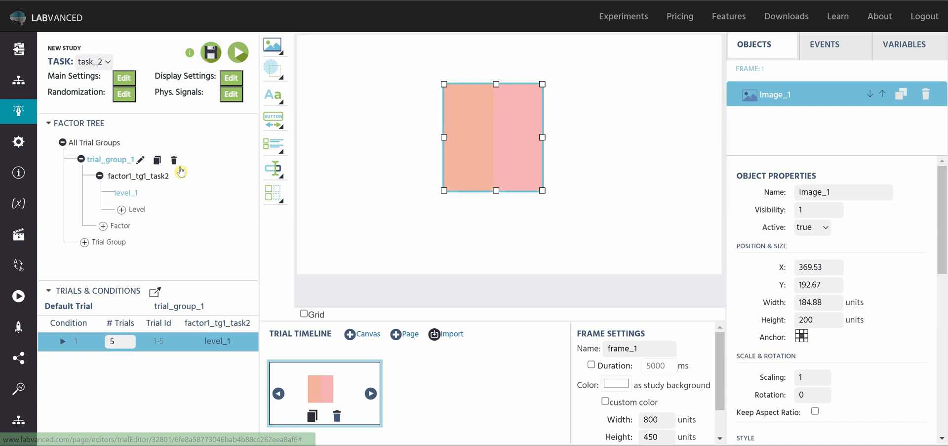
- For Image_1 in the Default Trial, choose the files cerise.PNG, melon-pink.PNG, blue-peri.PNG, maroon-black.PNG and seaweed.PNG together
{"action": "left_click", "coordinate": [125, 159]}
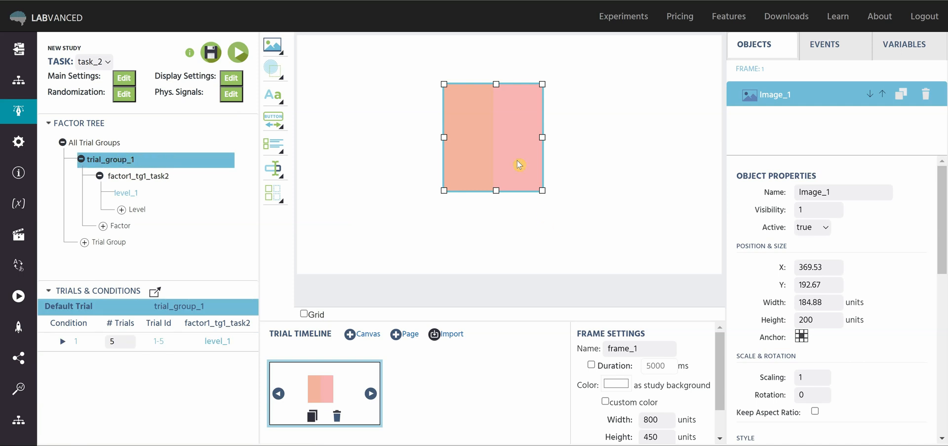
{"action": "scroll", "coordinate": [854, 317], "scroll_direction": "down", "scroll_amount": 10}
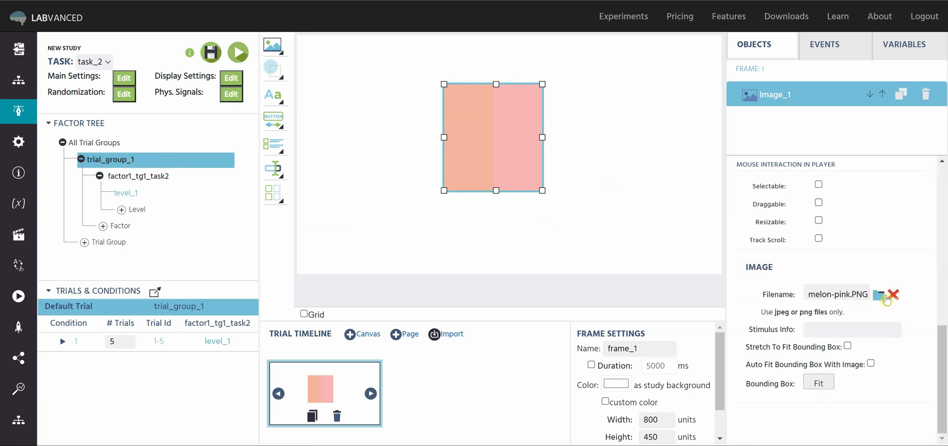
{"action": "left_click", "coordinate": [879, 296]}
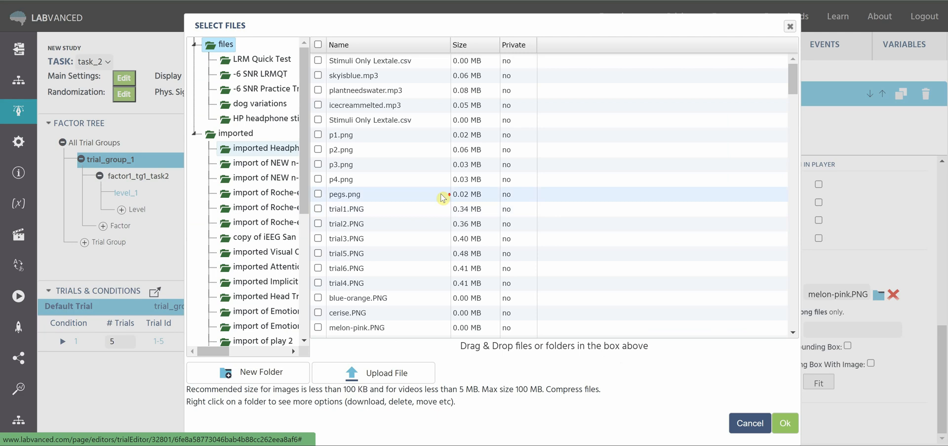
{"action": "scroll", "coordinate": [444, 197], "scroll_direction": "down", "scroll_amount": 3}
{"action": "left_click", "coordinate": [318, 156]}
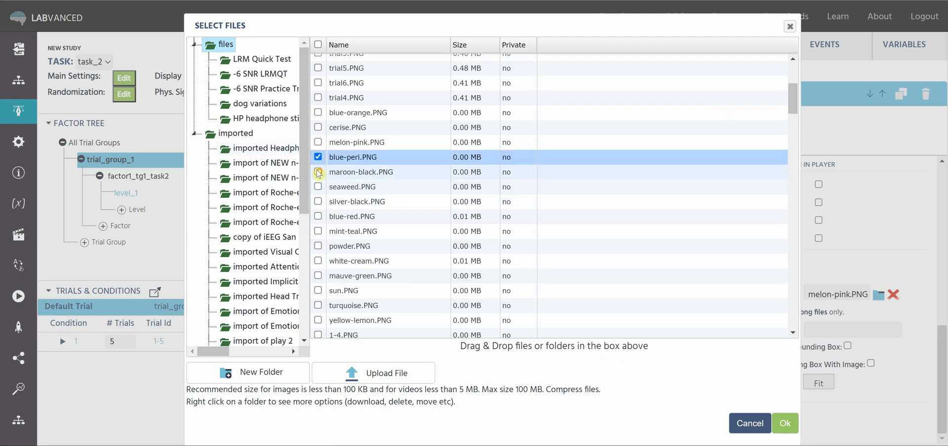
{"action": "left_click", "coordinate": [319, 171]}
{"action": "left_click", "coordinate": [318, 186]}
{"action": "left_click", "coordinate": [318, 141]}
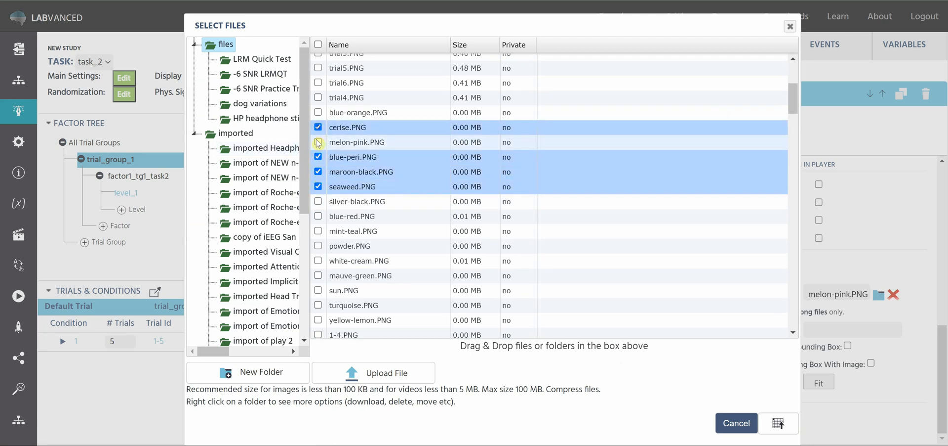
{"action": "left_click", "coordinate": [318, 127]}
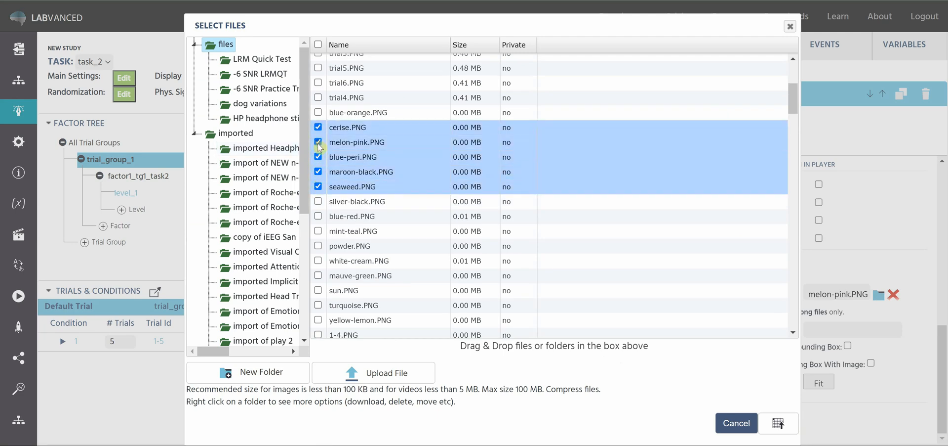
{"action": "left_click", "coordinate": [780, 424]}
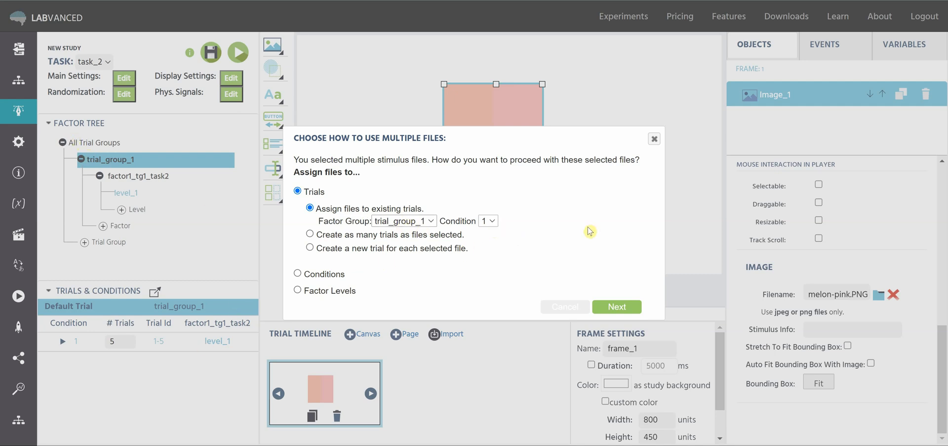
- Automatically assign the selected files to the existing trials of trial_group_1, condition 1, and confirm the assignment
{"action": "left_click", "coordinate": [628, 306]}
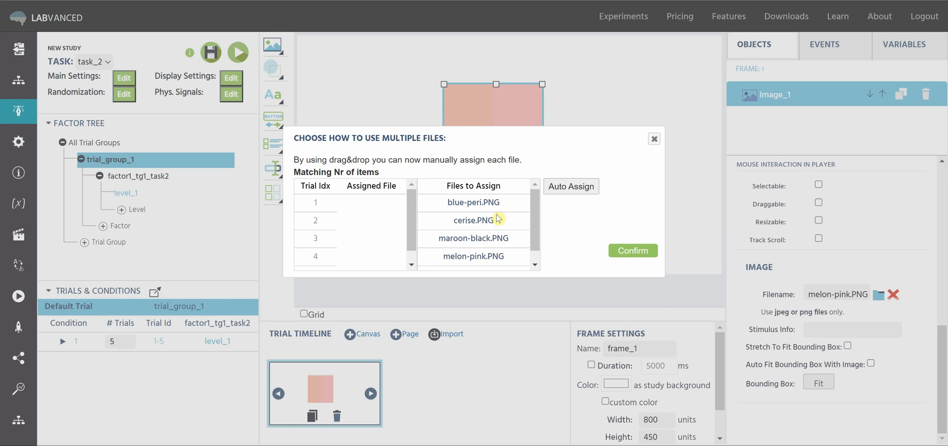
{"action": "left_click_drag", "start_coordinate": [478, 198], "coordinate": [447, 201]}
{"action": "left_click", "coordinate": [568, 190]}
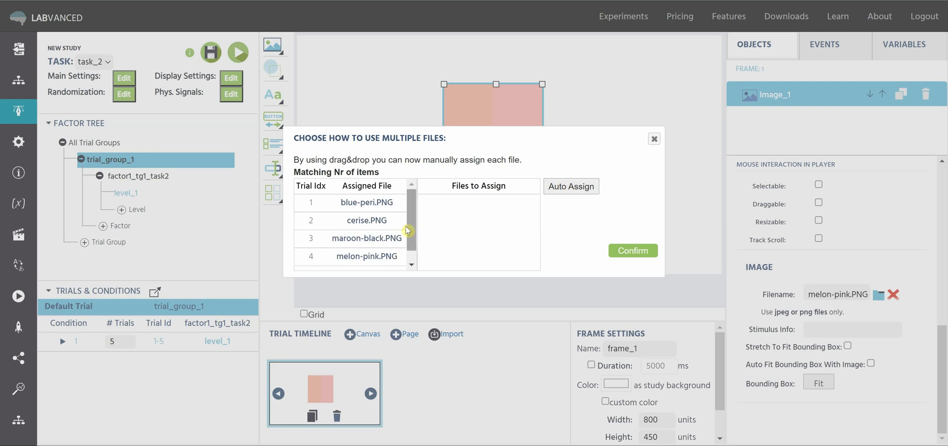
{"action": "scroll", "coordinate": [410, 236], "scroll_direction": "down", "scroll_amount": 1}
{"action": "scroll", "coordinate": [409, 248], "scroll_direction": "up", "scroll_amount": 1}
{"action": "left_click", "coordinate": [630, 251]}
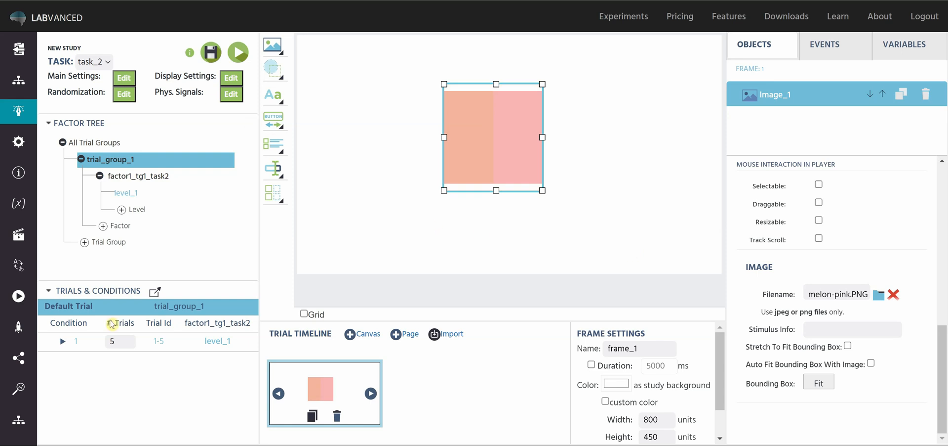
- Review the image shown in each of the five trials of condition 1, then collapse the trial list and deselect Image_1
{"action": "left_click", "coordinate": [63, 341]}
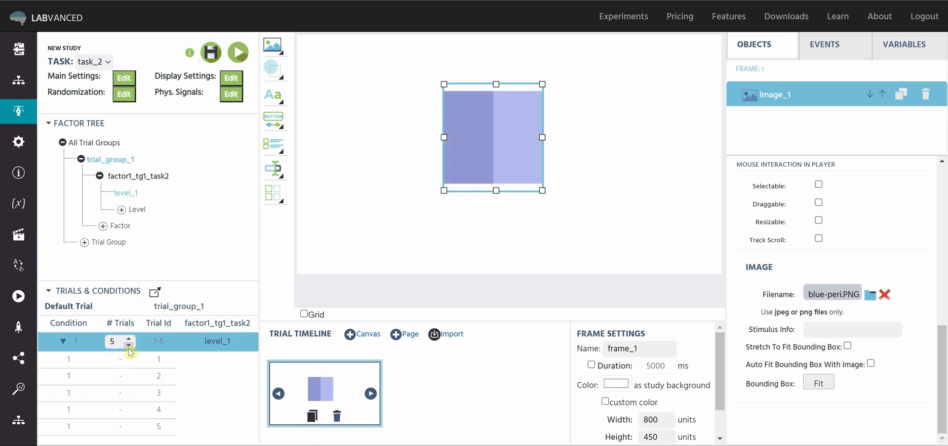
{"action": "left_click", "coordinate": [150, 378]}
{"action": "left_click", "coordinate": [150, 393]}
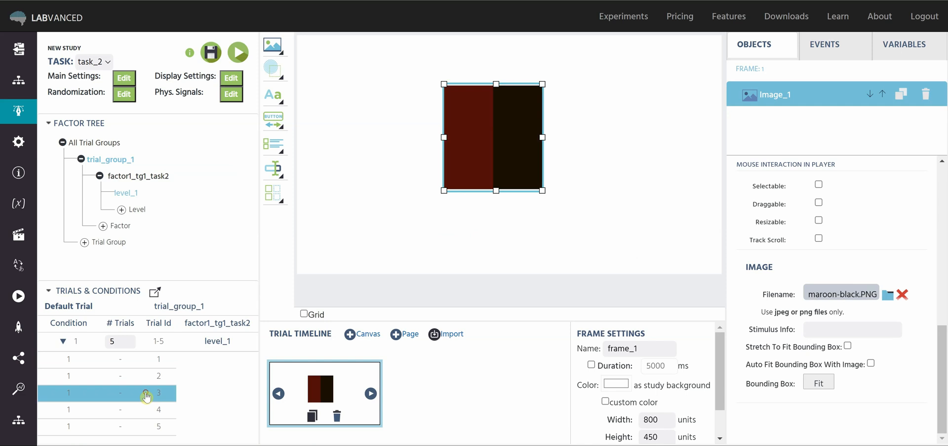
{"action": "left_click", "coordinate": [149, 409]}
{"action": "left_click", "coordinate": [149, 425]}
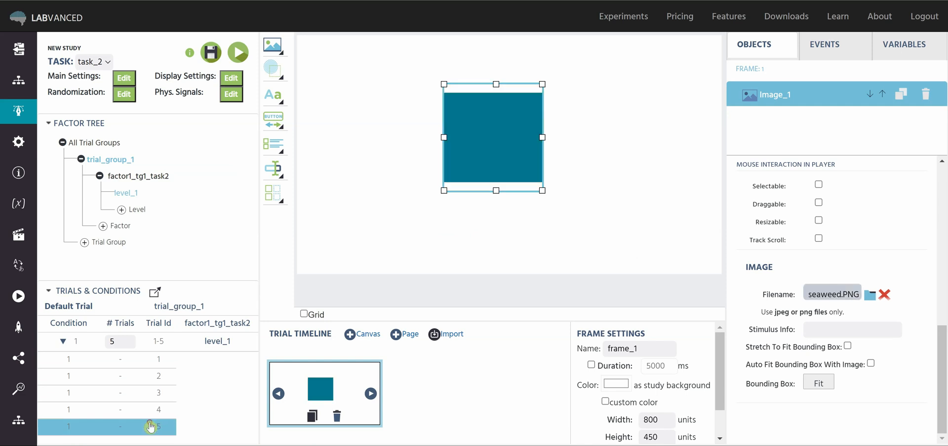
{"action": "left_click", "coordinate": [137, 361]}
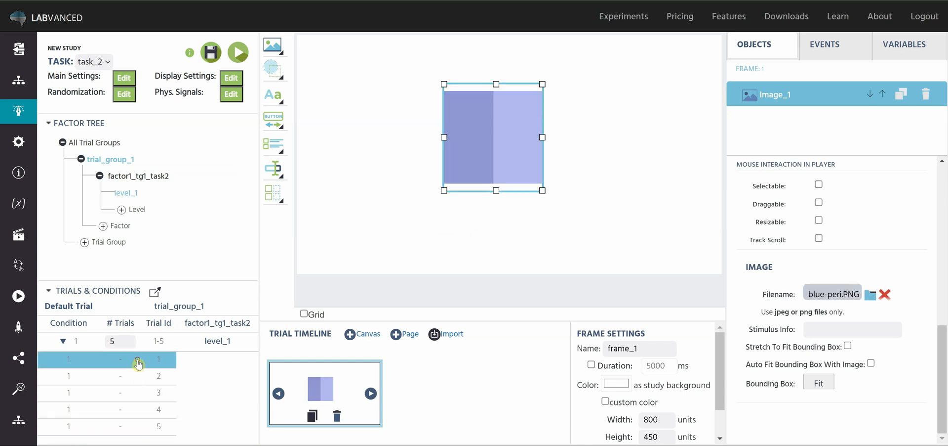
{"action": "left_click", "coordinate": [62, 341]}
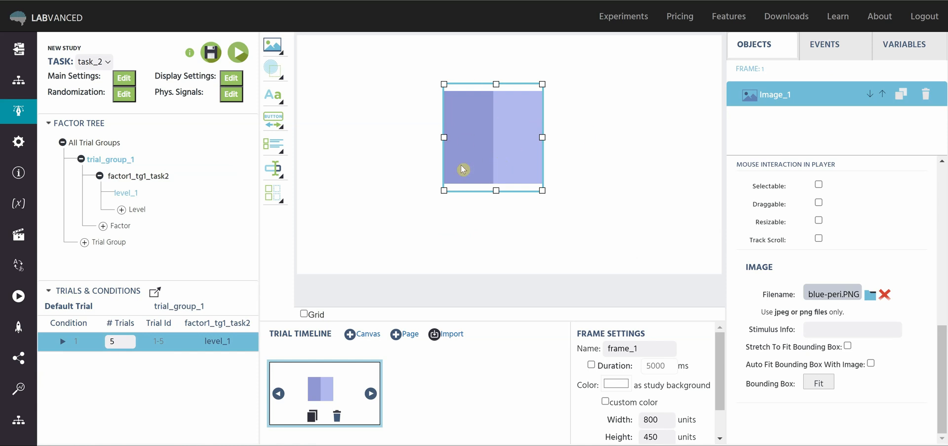
{"action": "left_click", "coordinate": [402, 151]}
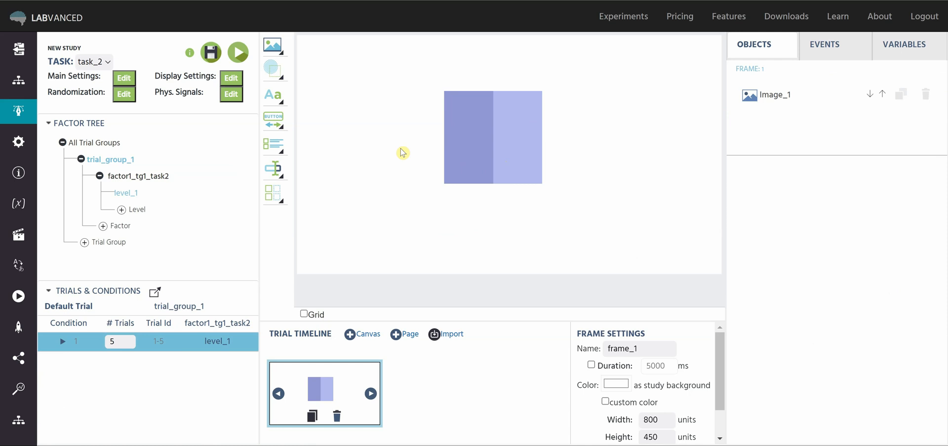